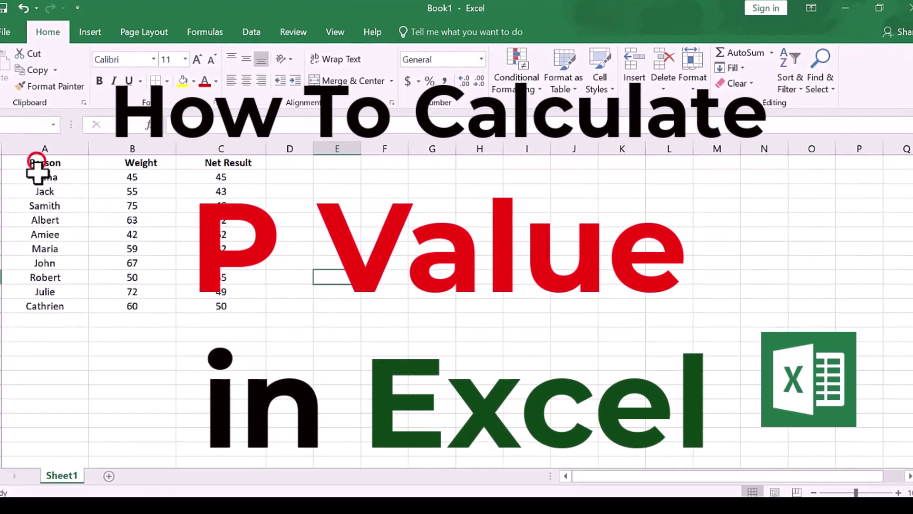
Select the Person, Weight and Net Result columns, then deselect to an empty cell
{"action": "left_click", "coordinate": [42, 175]}
{"action": "left_click_drag", "start_coordinate": [27, 165], "coordinate": [39, 309]}
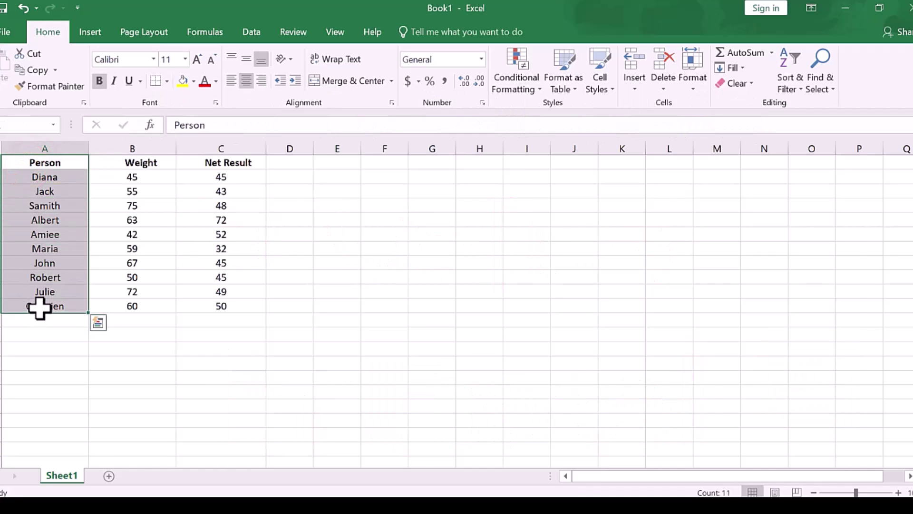
{"action": "left_click", "coordinate": [115, 166]}
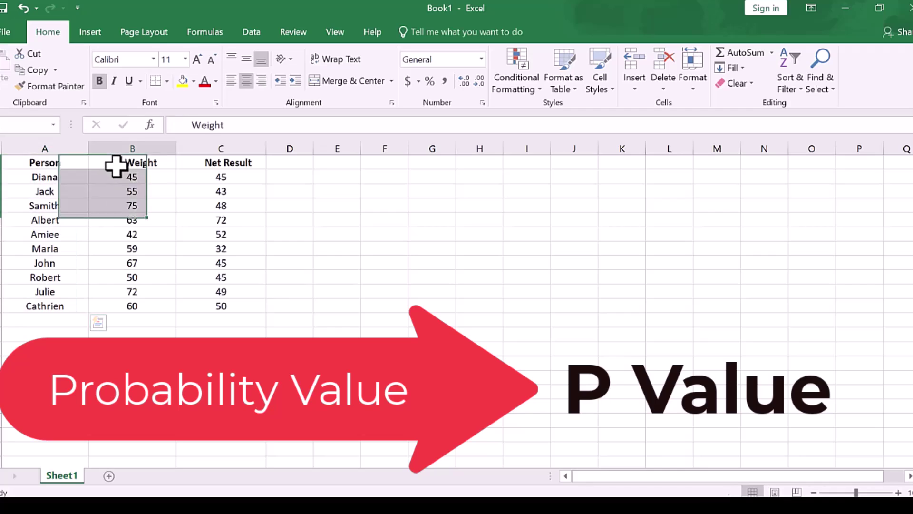
{"action": "left_click", "coordinate": [116, 165]}
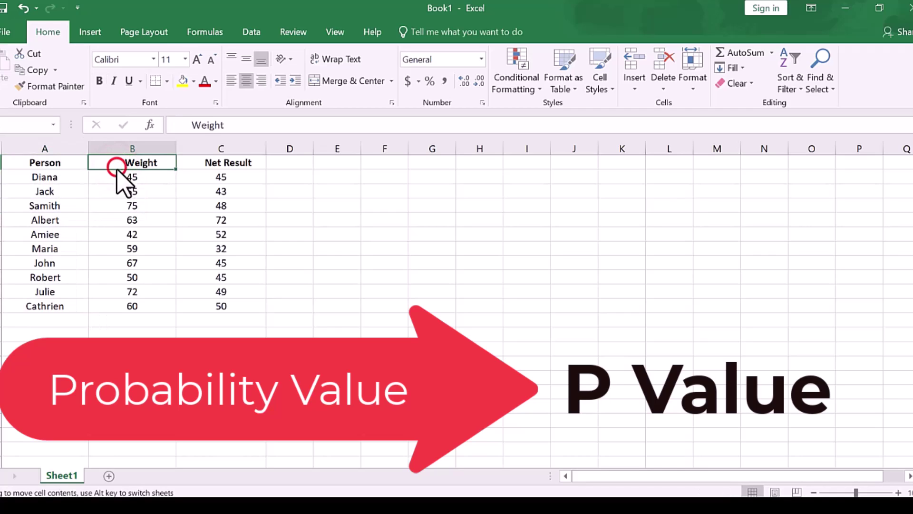
{"action": "left_click_drag", "start_coordinate": [117, 166], "coordinate": [128, 305]}
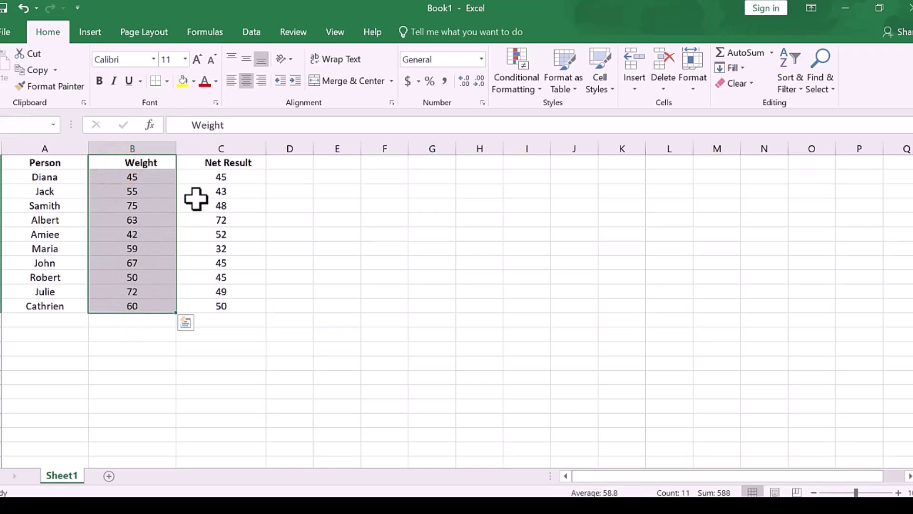
{"action": "left_click_drag", "start_coordinate": [210, 166], "coordinate": [202, 305]}
{"action": "left_click", "coordinate": [202, 305]}
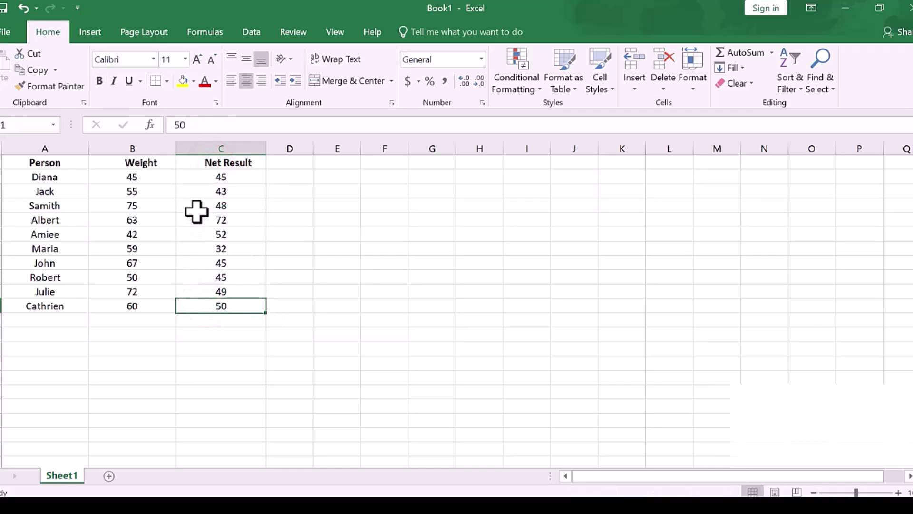
{"action": "left_click", "coordinate": [387, 248]}
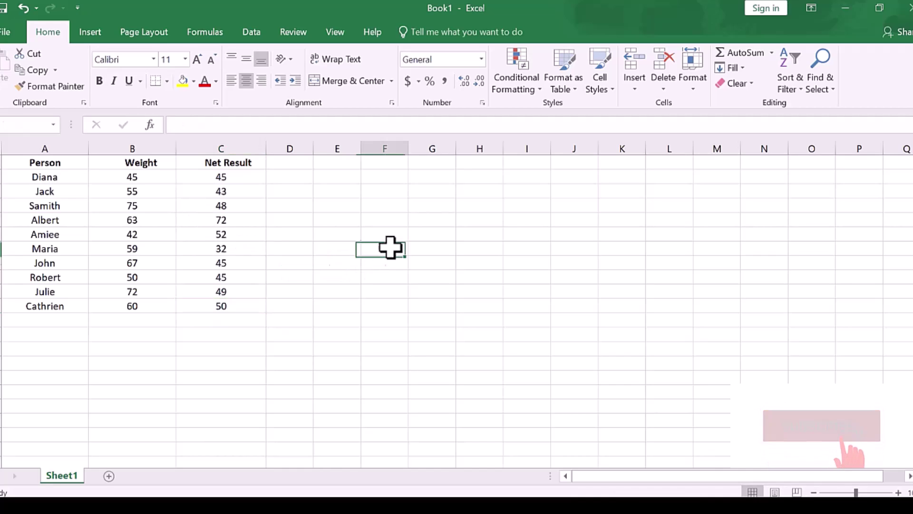
From the Data tab's Data Analysis list, choose t-Test: Paired Two Sample for Means
{"action": "left_click", "coordinate": [248, 34]}
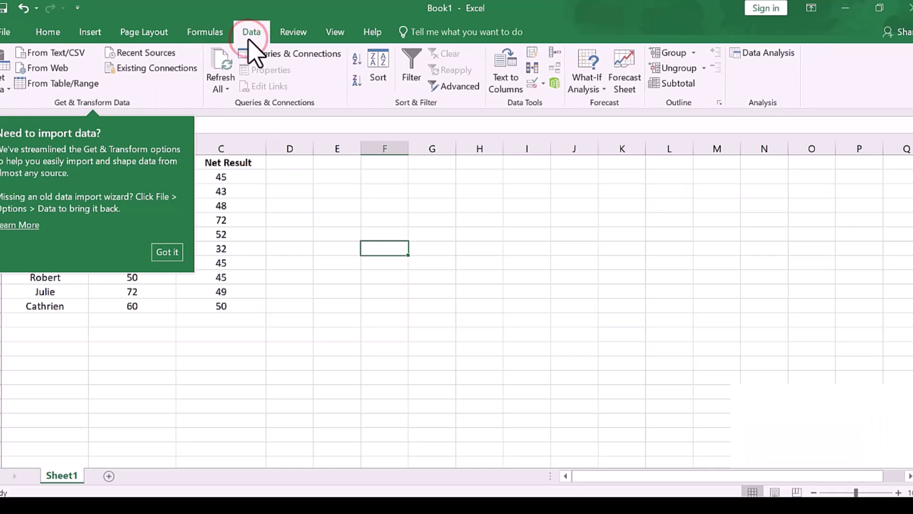
{"action": "left_click", "coordinate": [167, 252]}
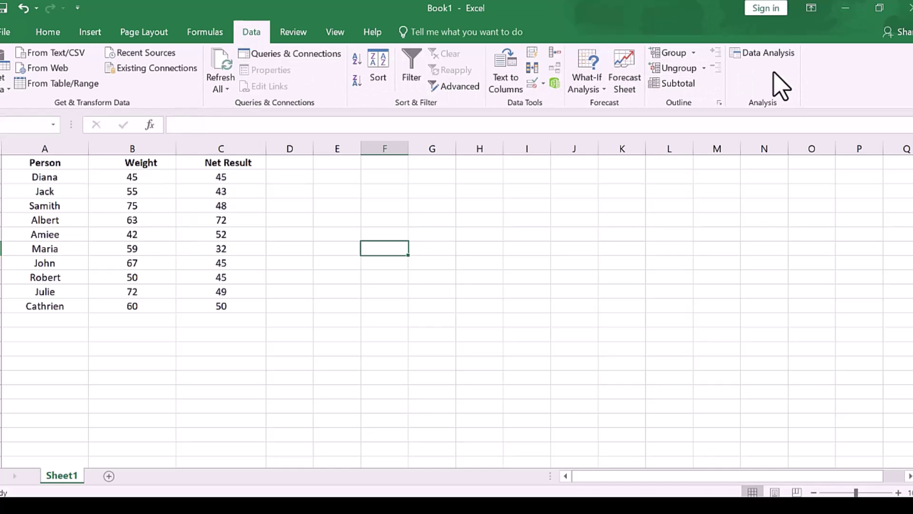
{"action": "left_click", "coordinate": [764, 53]}
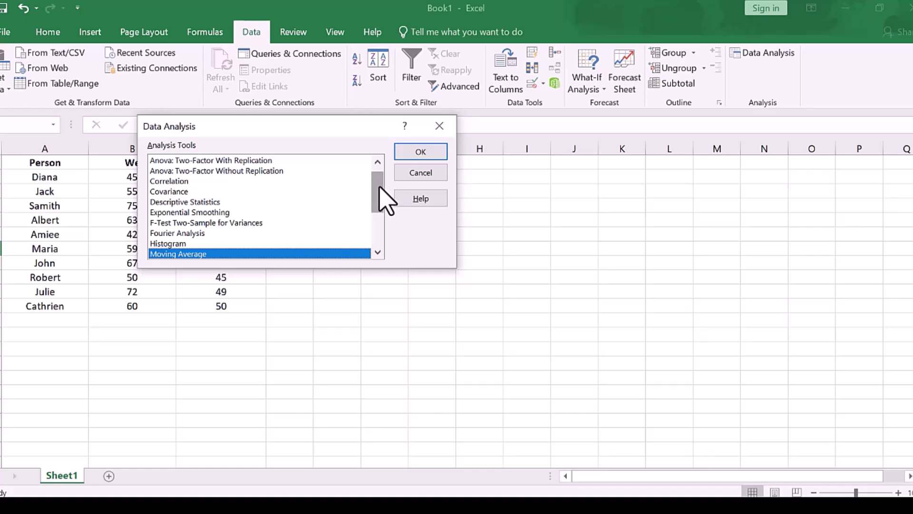
{"action": "left_click_drag", "start_coordinate": [379, 187], "coordinate": [381, 232]}
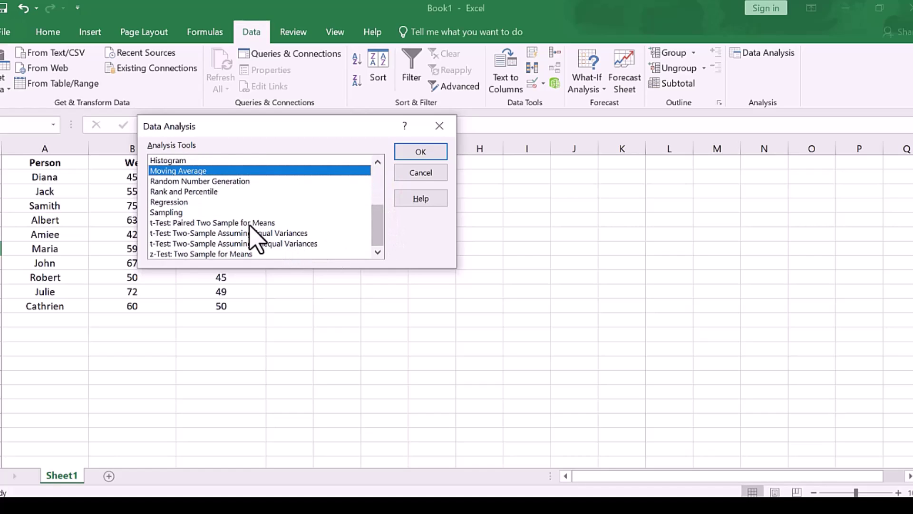
{"action": "left_click", "coordinate": [217, 221]}
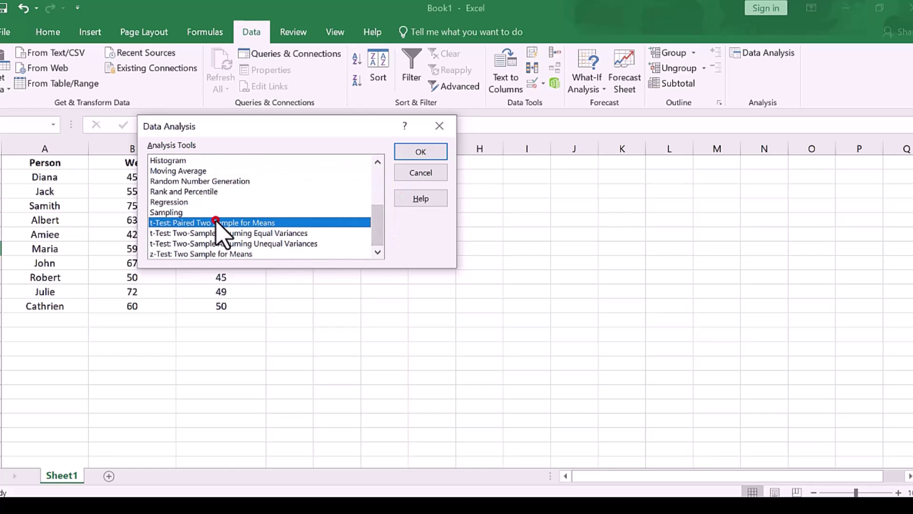
Set Variable 1 Range to Weight B2:B11 and Variable 2 Range to Net Result C2:C11
{"action": "left_click", "coordinate": [420, 153]}
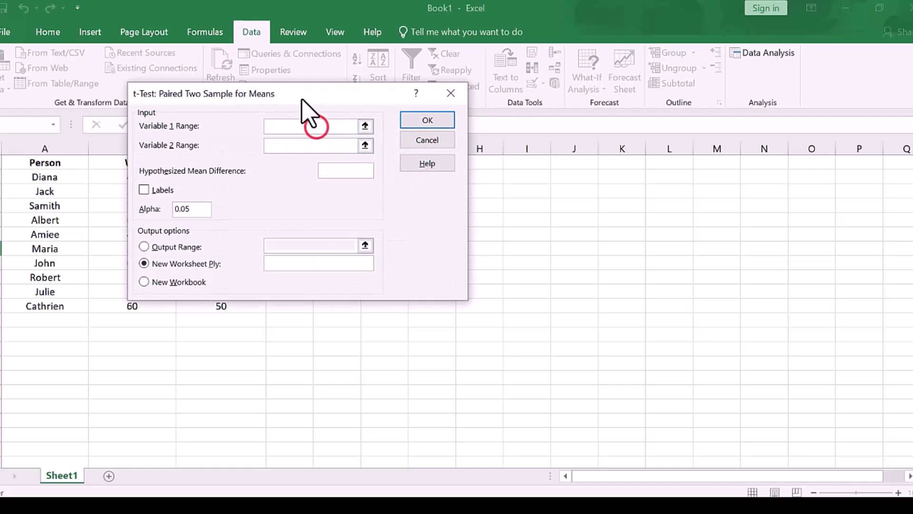
{"action": "left_click_drag", "start_coordinate": [300, 92], "coordinate": [619, 102]}
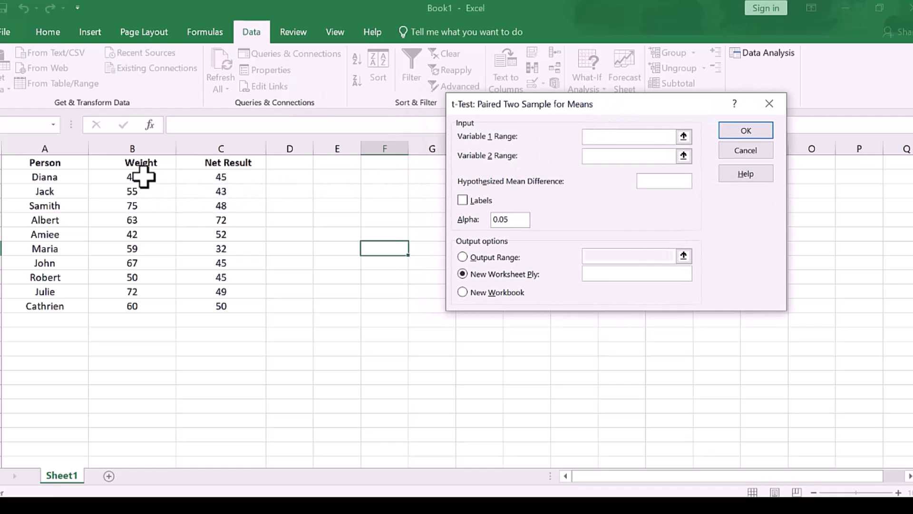
{"action": "left_click_drag", "start_coordinate": [142, 177], "coordinate": [151, 304]}
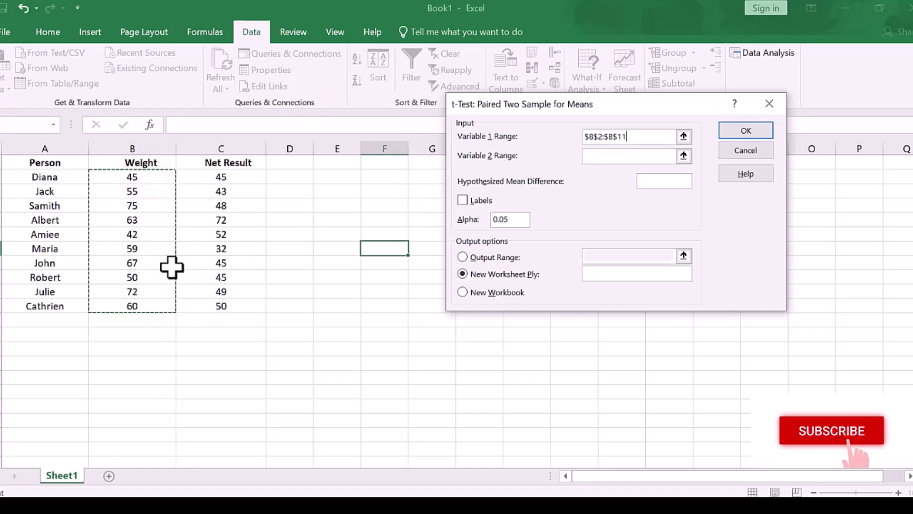
{"action": "left_click", "coordinate": [599, 155]}
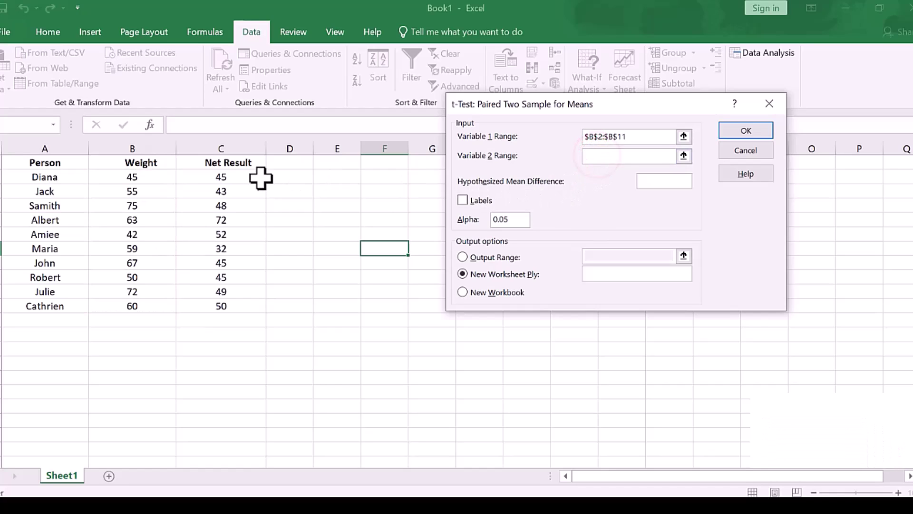
{"action": "left_click_drag", "start_coordinate": [195, 177], "coordinate": [203, 305]}
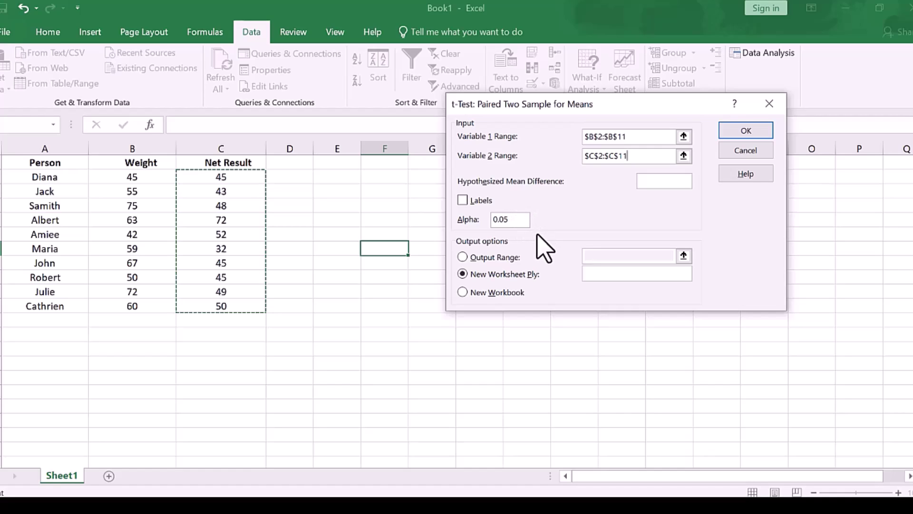
Send the t-test output to an Output Range starting at H2 and generate the results table
{"action": "left_click", "coordinate": [462, 258]}
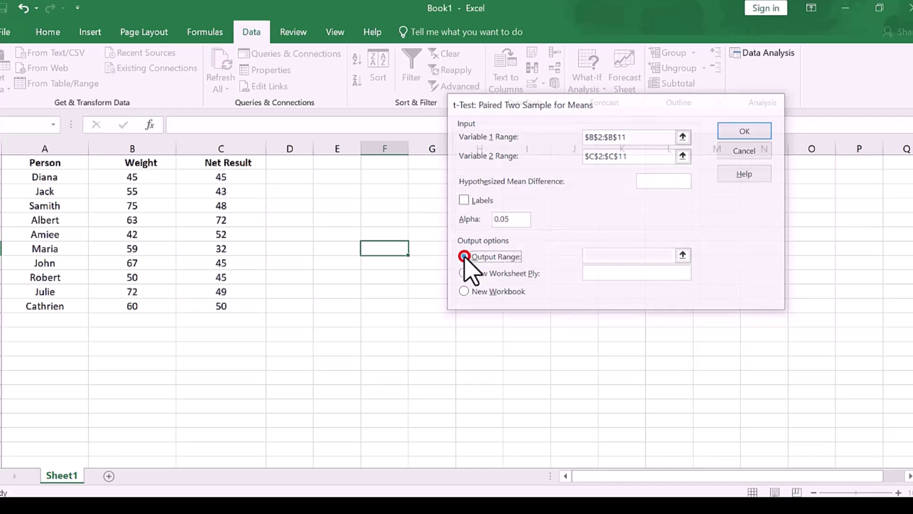
{"action": "left_click", "coordinate": [593, 254]}
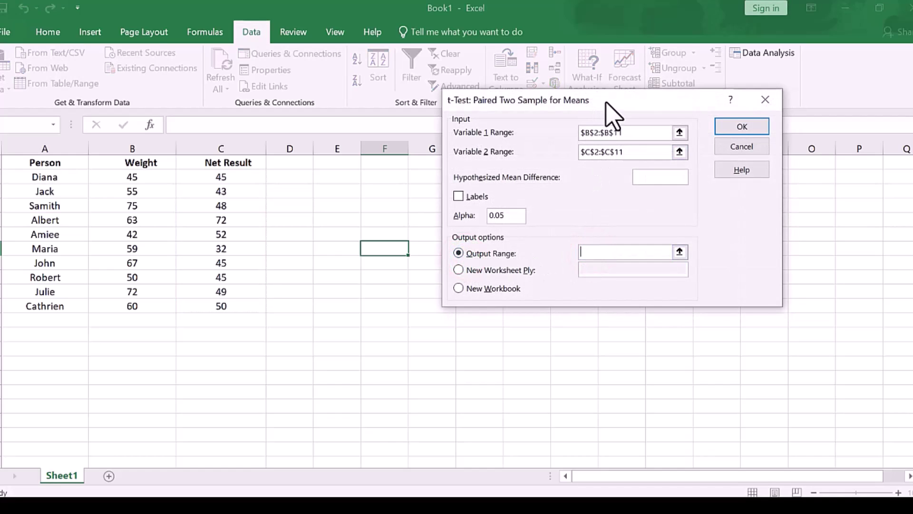
{"action": "left_click_drag", "start_coordinate": [606, 102], "coordinate": [253, 93]}
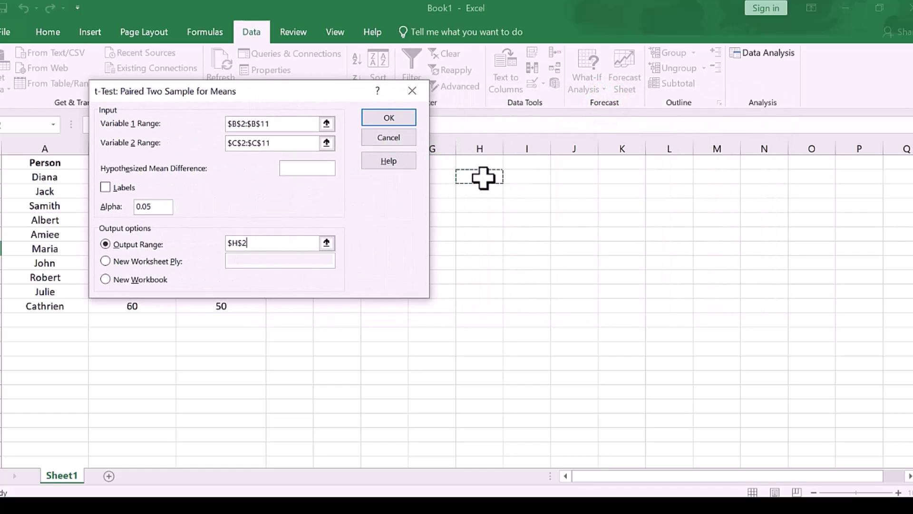
{"action": "left_click_drag", "start_coordinate": [484, 178], "coordinate": [574, 339]}
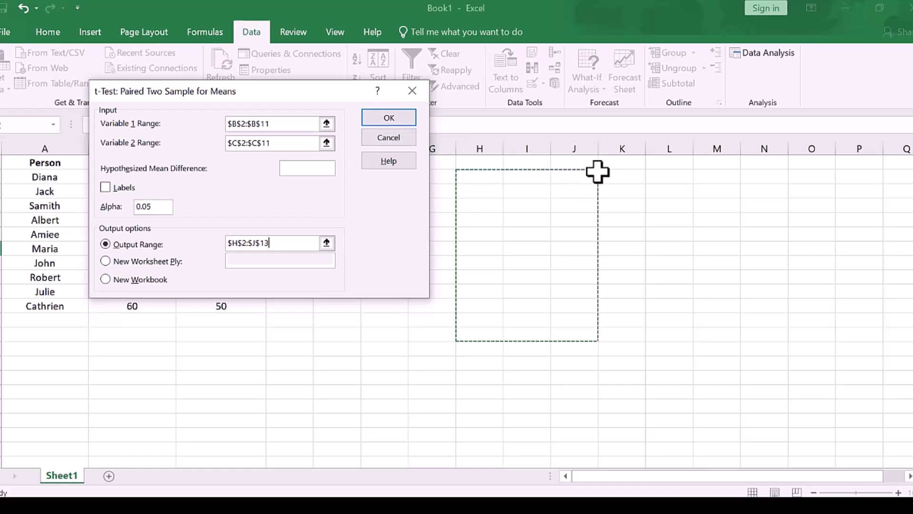
{"action": "left_click", "coordinate": [477, 179]}
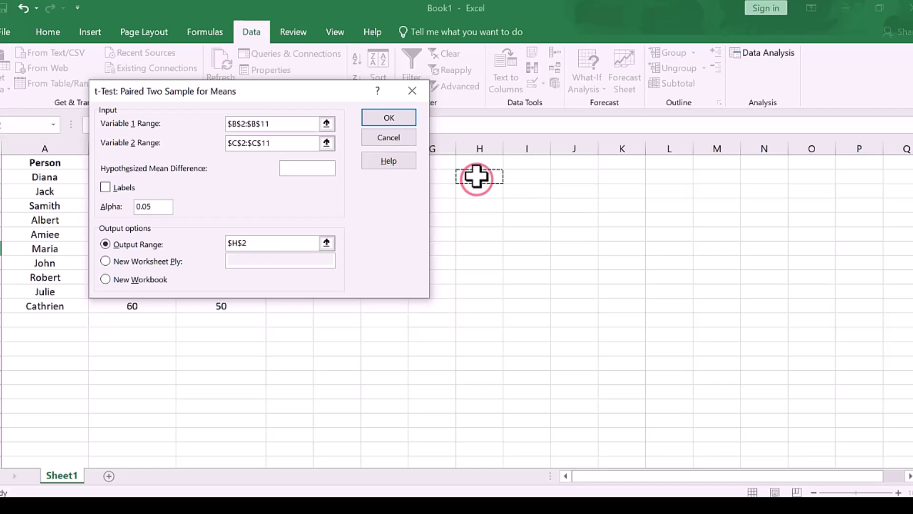
{"action": "left_click_drag", "start_coordinate": [477, 177], "coordinate": [485, 304]}
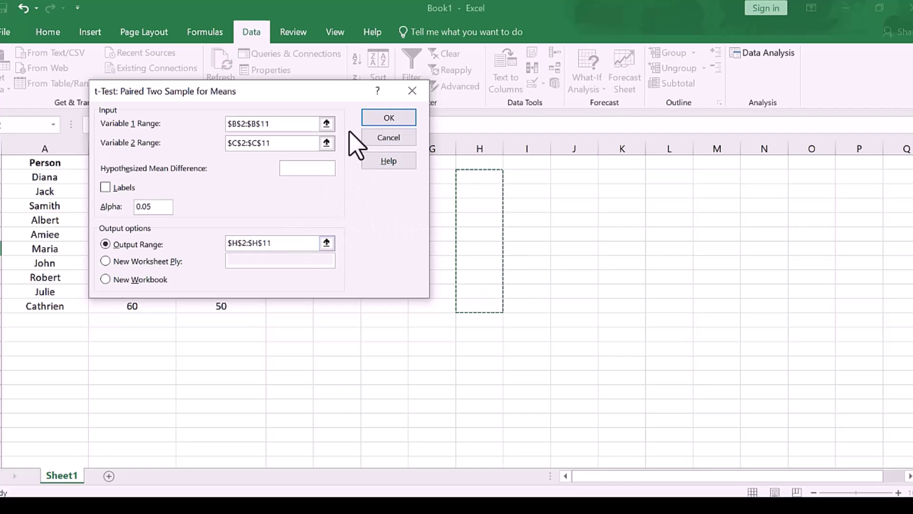
{"action": "left_click", "coordinate": [377, 119]}
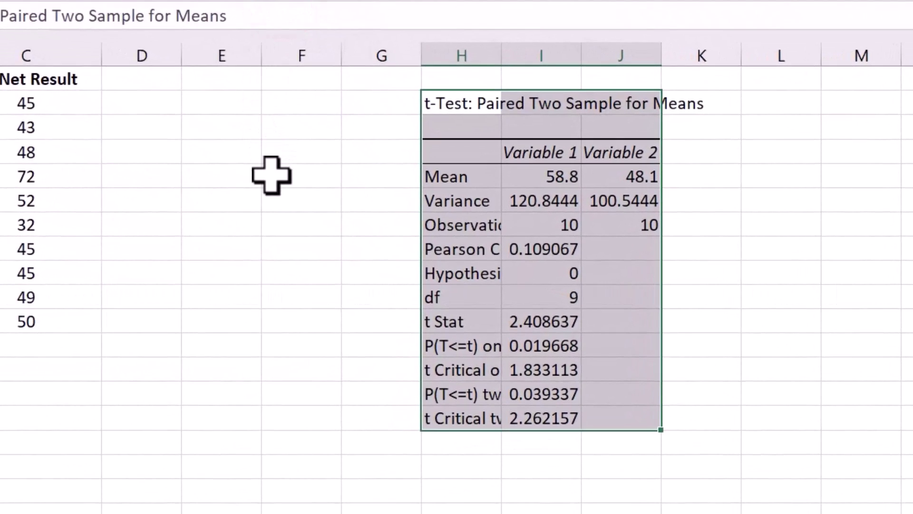
{"action": "left_click", "coordinate": [329, 130]}
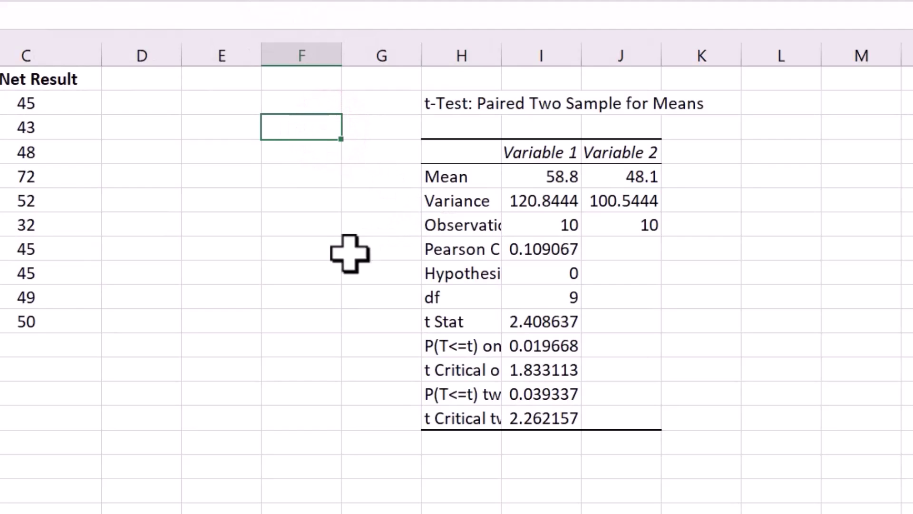
{"action": "left_click", "coordinate": [319, 263]}
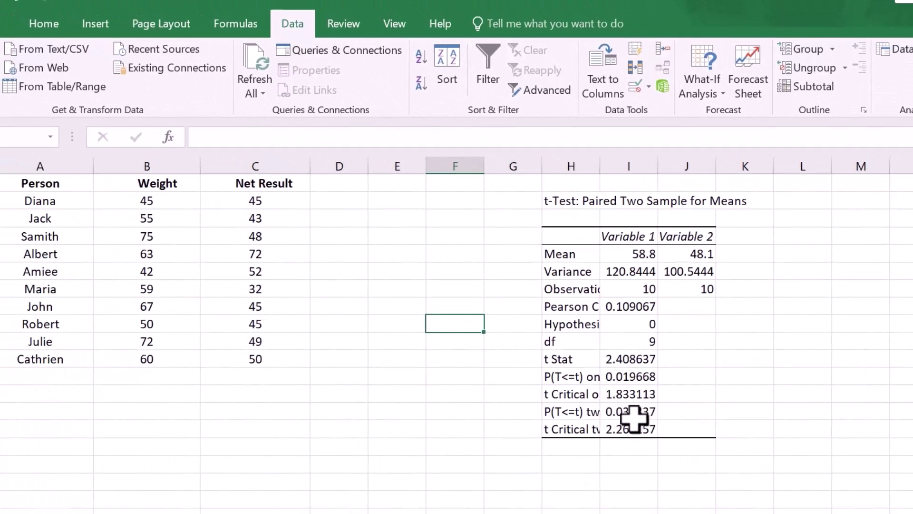
{"action": "left_click", "coordinate": [631, 414]}
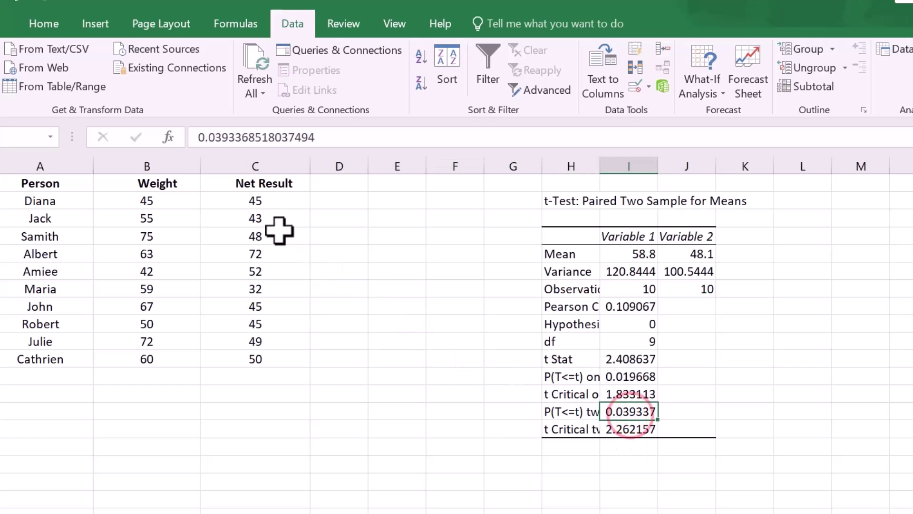
Apply Percent Style to the two-tail p-value in I14 and one-tail p-value in I12, showing 4% and 2%
{"action": "left_click", "coordinate": [45, 24]}
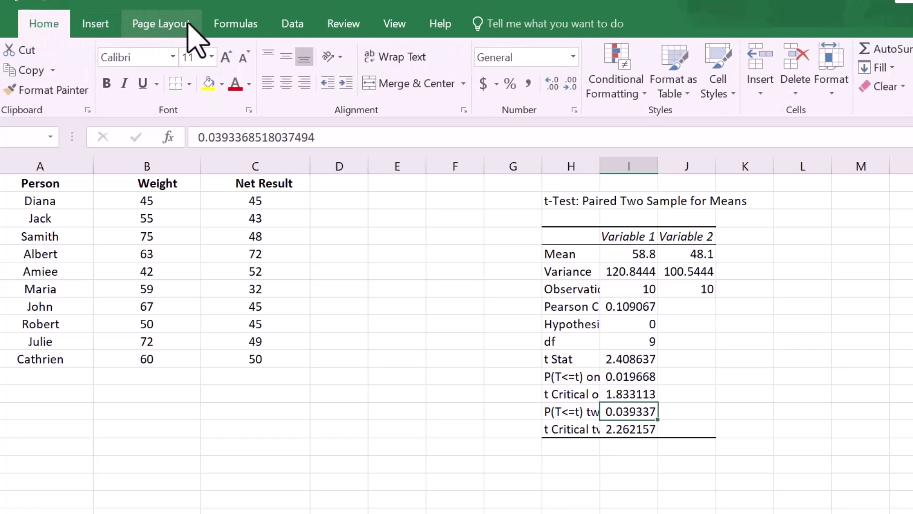
{"action": "left_click", "coordinate": [510, 85]}
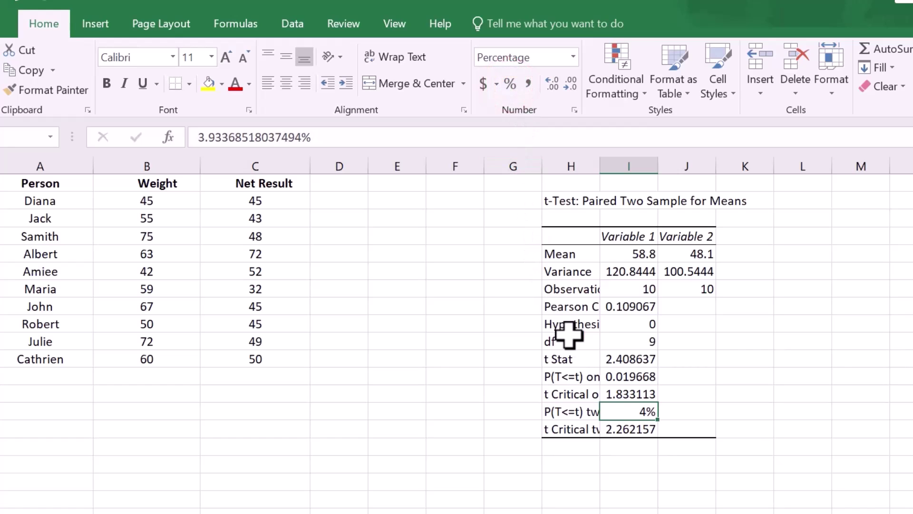
{"action": "left_click", "coordinate": [618, 379]}
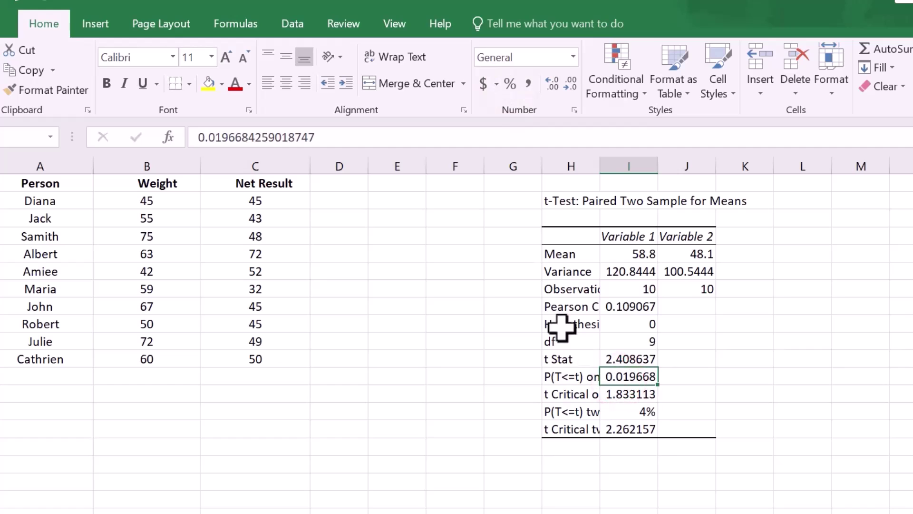
{"action": "left_click", "coordinate": [510, 84]}
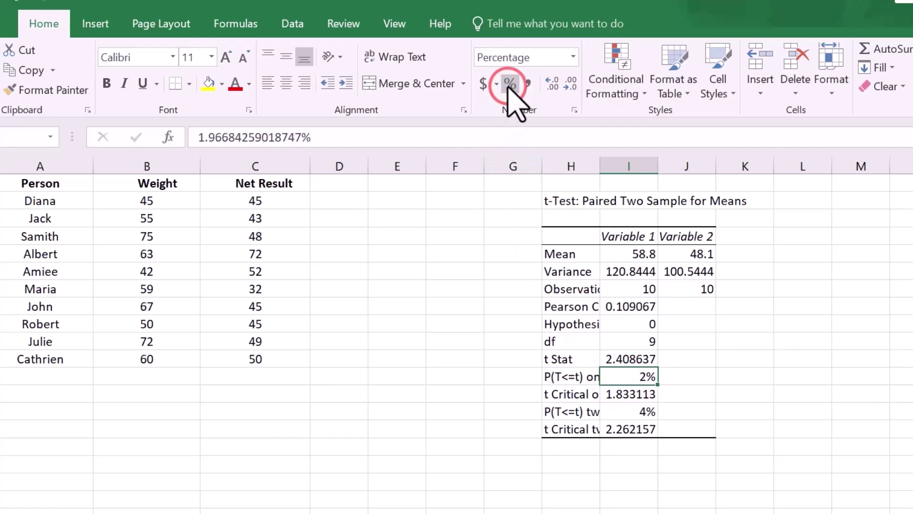